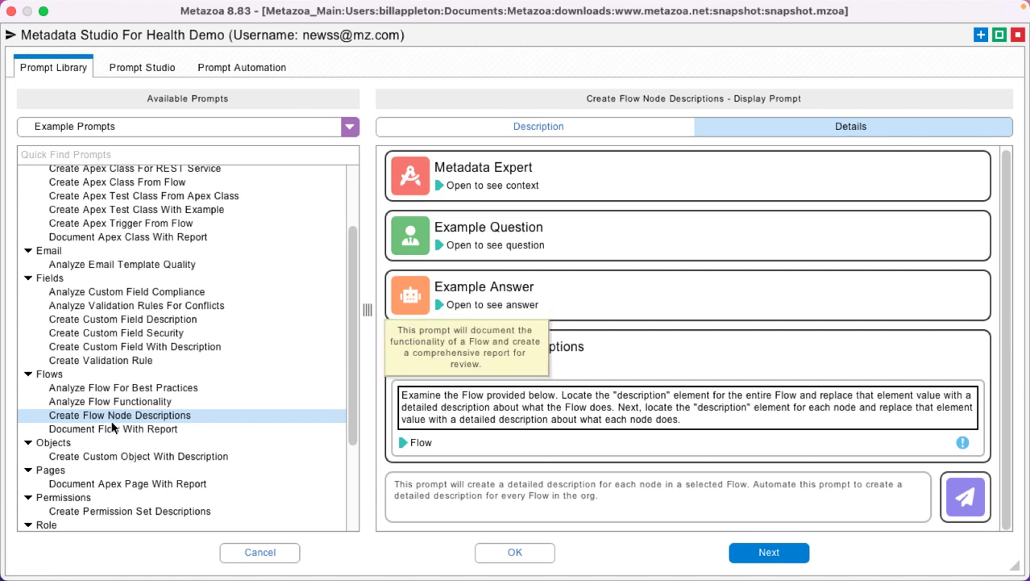
# Start a Create Flow Node Descriptions automation using the OpportunityStageAge_Flow and OpportunityStageAge_PB flows as content
pyautogui.click(259, 70)
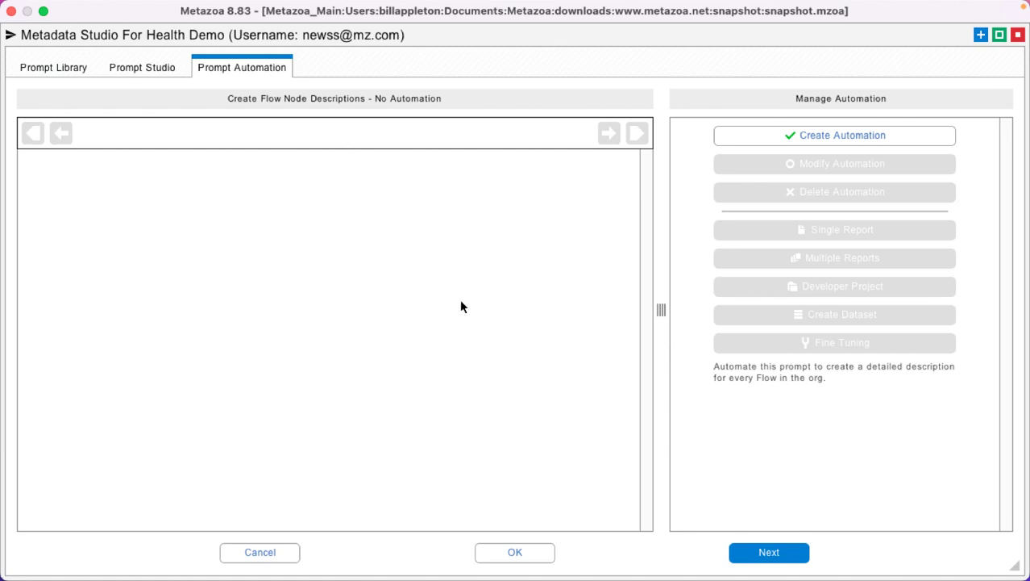
pyautogui.click(855, 137)
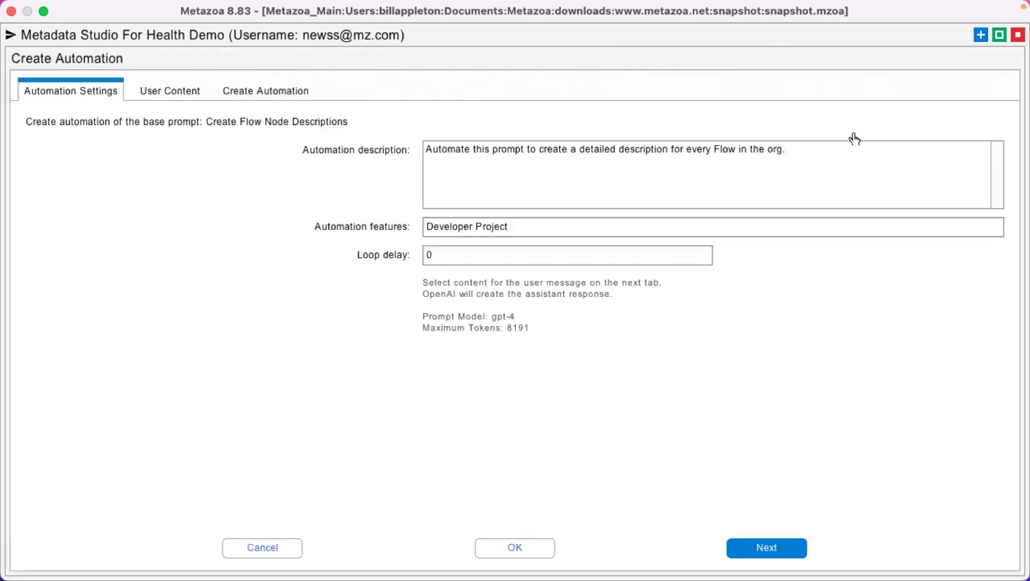
pyautogui.click(769, 547)
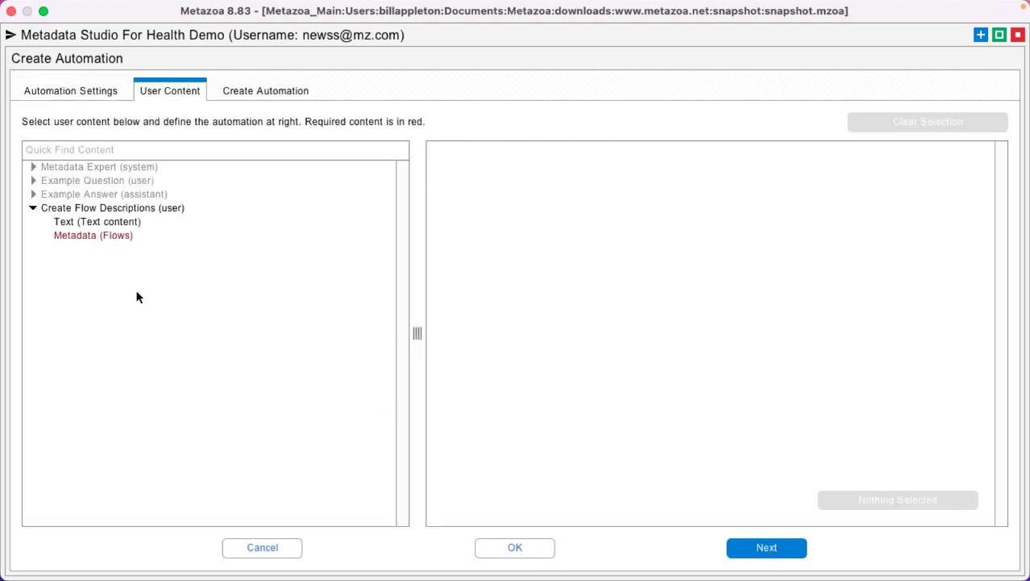
pyautogui.click(112, 234)
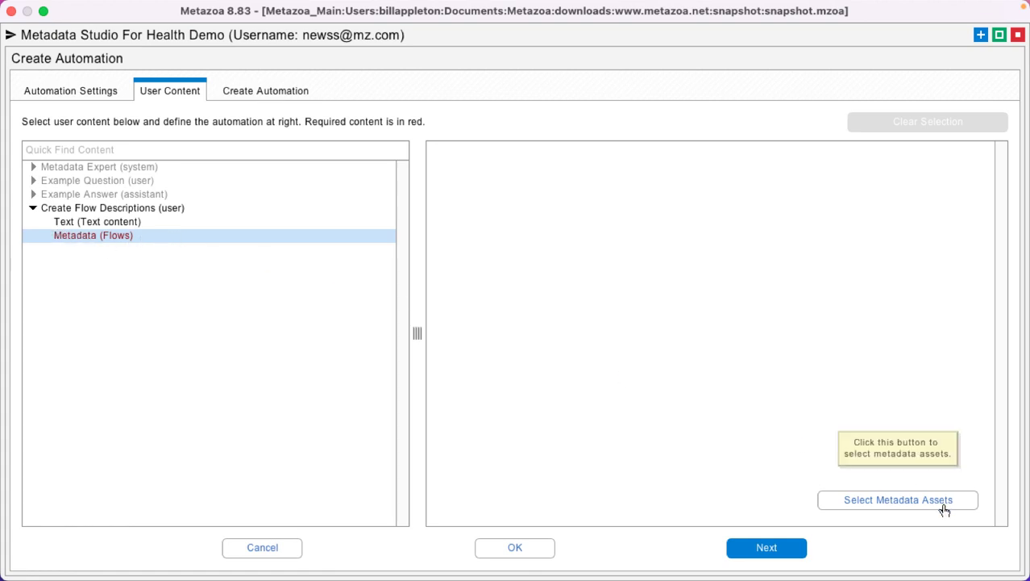
pyautogui.click(912, 499)
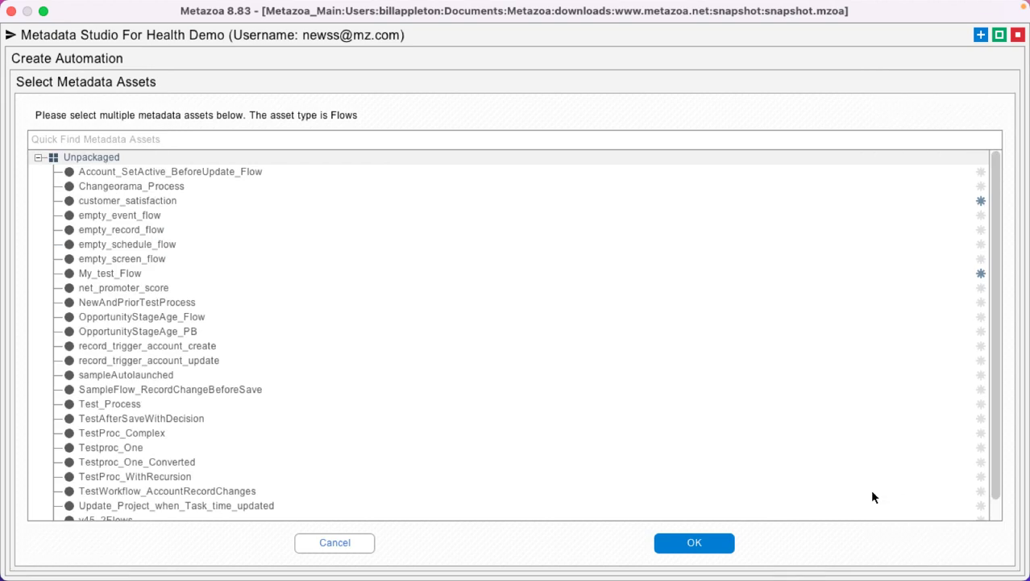
pyautogui.click(162, 319)
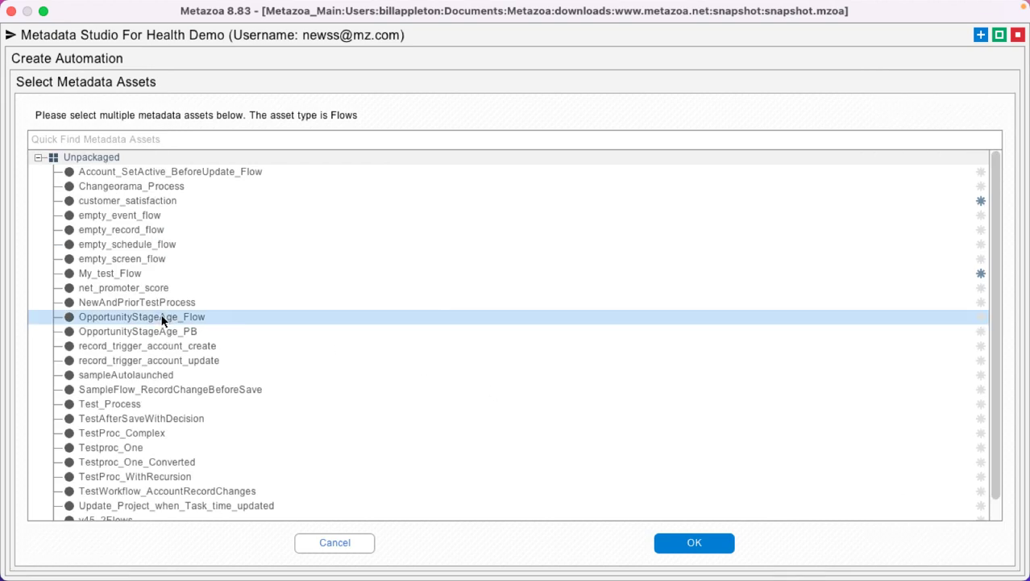
pyautogui.keyDown('shift'); pyautogui.click(171, 337); pyautogui.keyUp('shift')
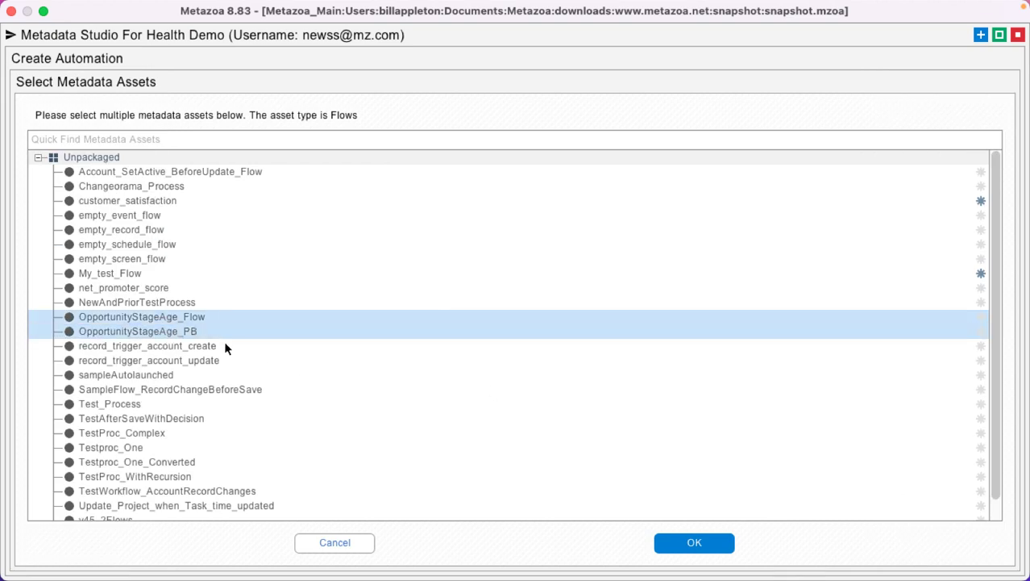
pyautogui.click(692, 543)
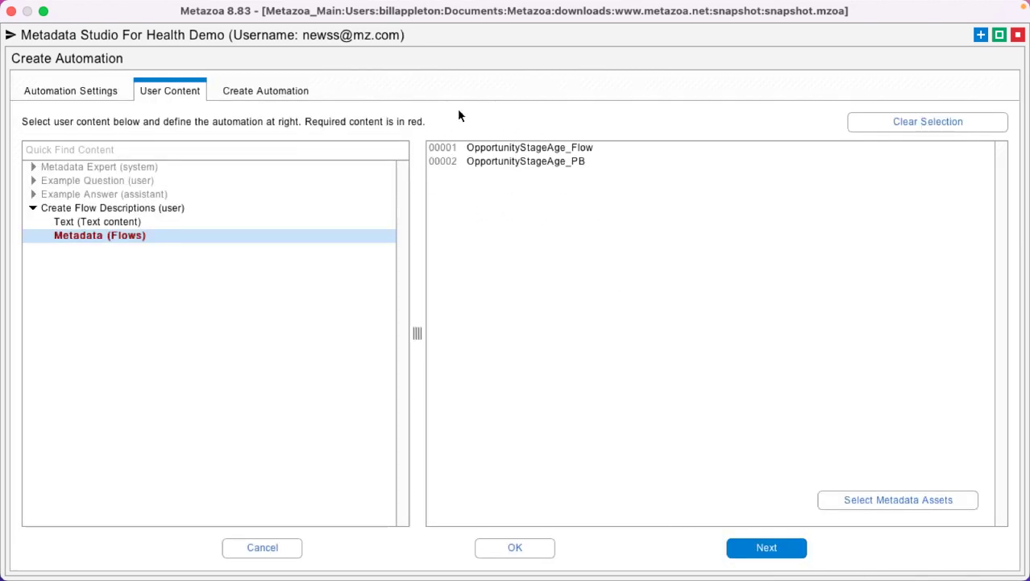
# Run the automation and confirm, generating the two flow-description prompts
pyautogui.click(258, 91)
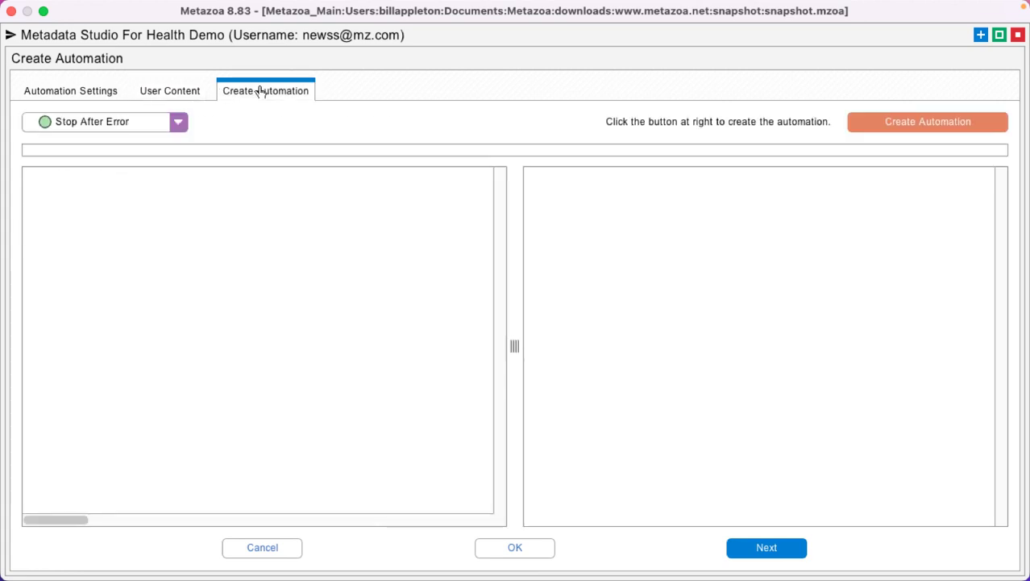
pyautogui.click(943, 122)
pyautogui.click(467, 265)
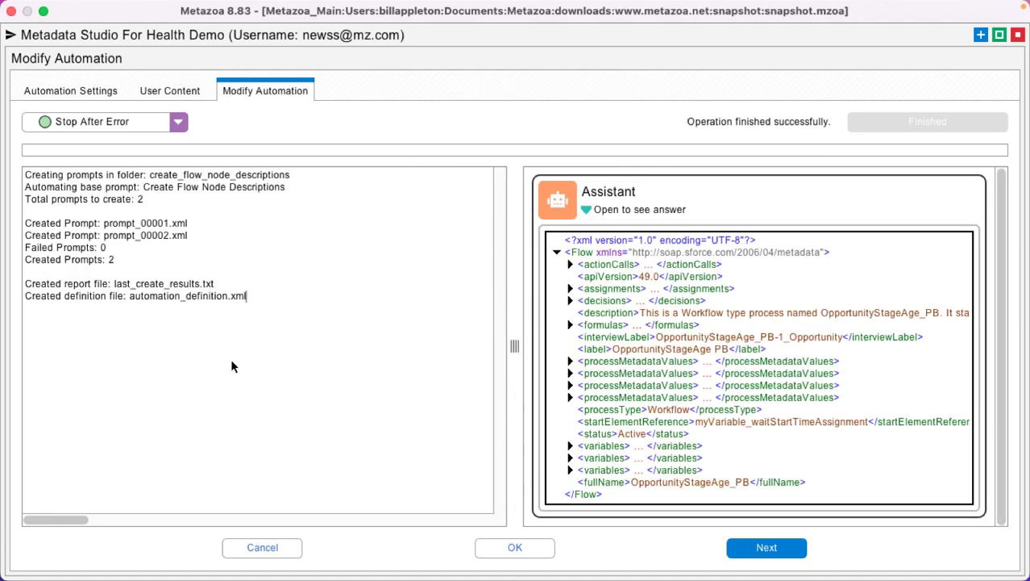
pyautogui.click(518, 548)
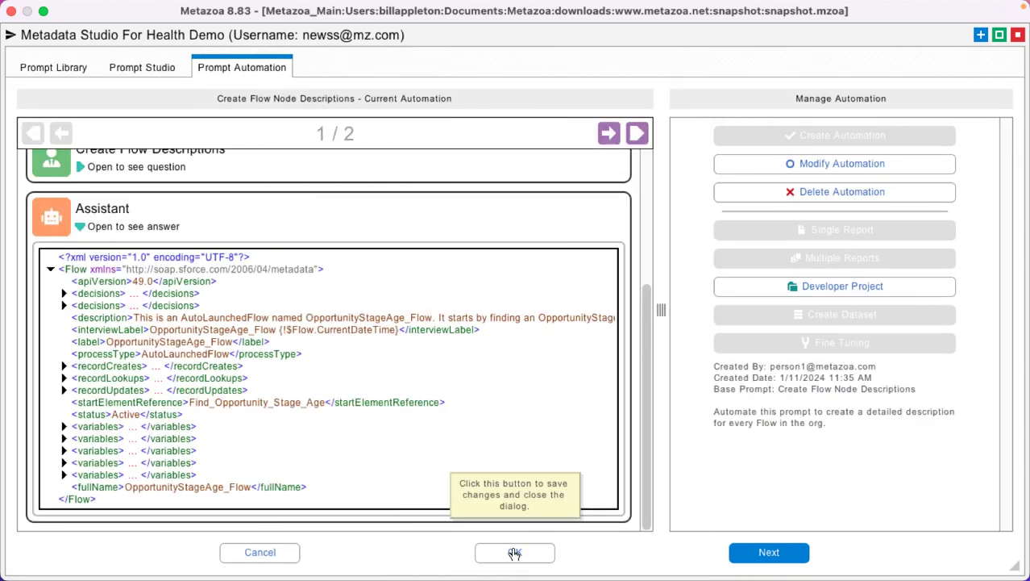
# Page through the generated results 1/2 and 2/2 for both flows
pyautogui.click(609, 133)
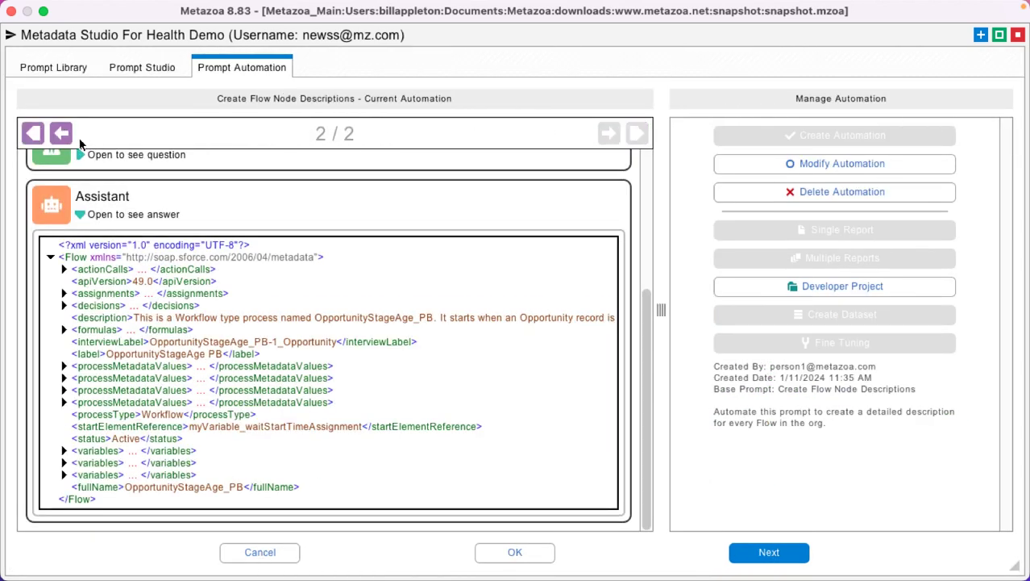
pyautogui.click(61, 133)
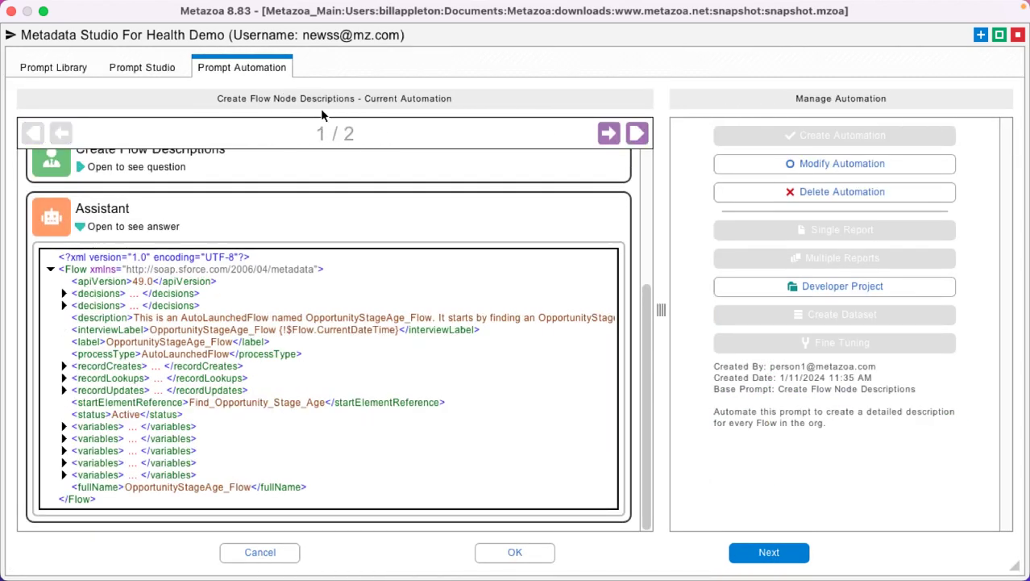
pyautogui.click(611, 133)
# Return to the first flow result, then try the Single Report and Multiple Reports options in Manage Automation
pyautogui.click(60, 133)
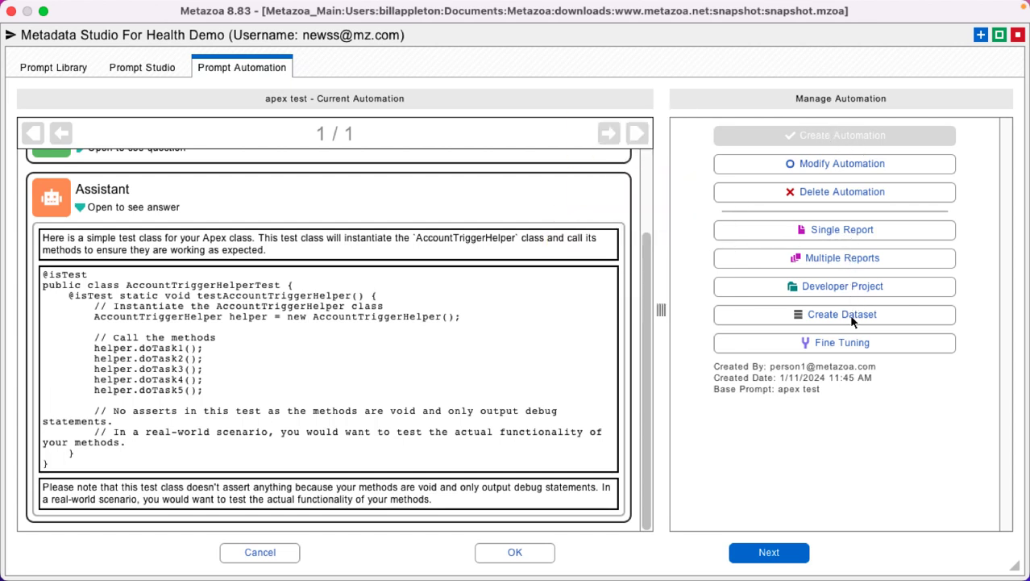
pyautogui.click(898, 231)
pyautogui.click(902, 259)
# Open the apex test prompt in Modify Prompt and show its Automation Settings
pyautogui.click(157, 68)
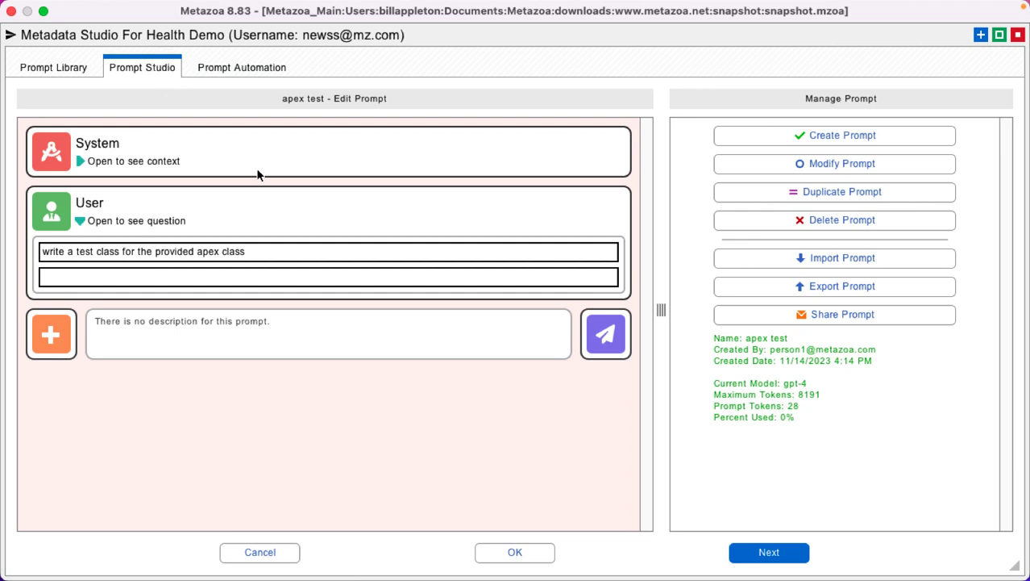
pyautogui.click(869, 166)
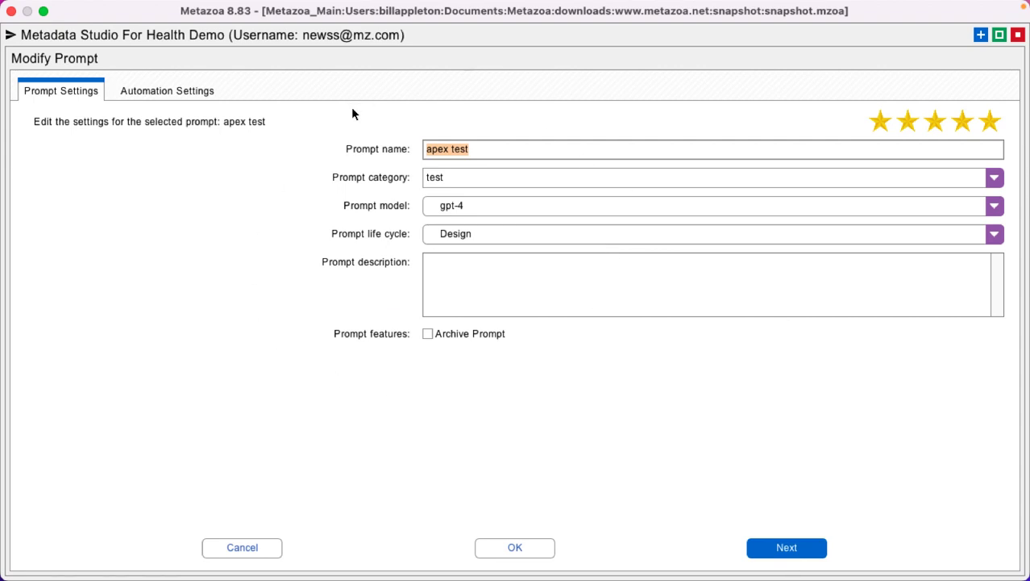
pyautogui.click(170, 92)
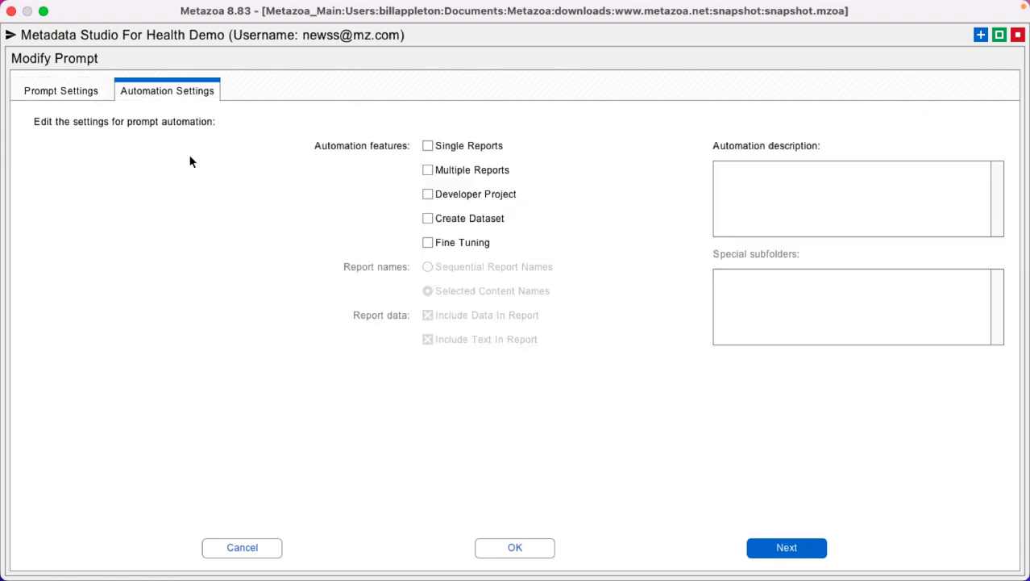
# Toggle Multiple Reports, Developer Project, Single Reports and Create Dataset back off, leaving the description empty
pyautogui.click(472, 170)
pyautogui.click(478, 196)
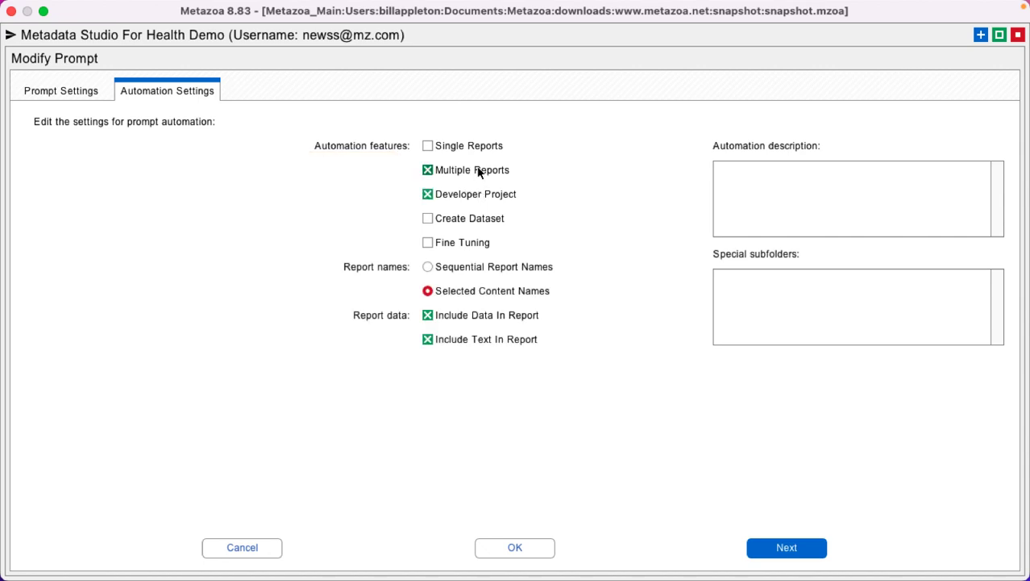
pyautogui.click(478, 169)
pyautogui.click(471, 146)
pyautogui.click(472, 146)
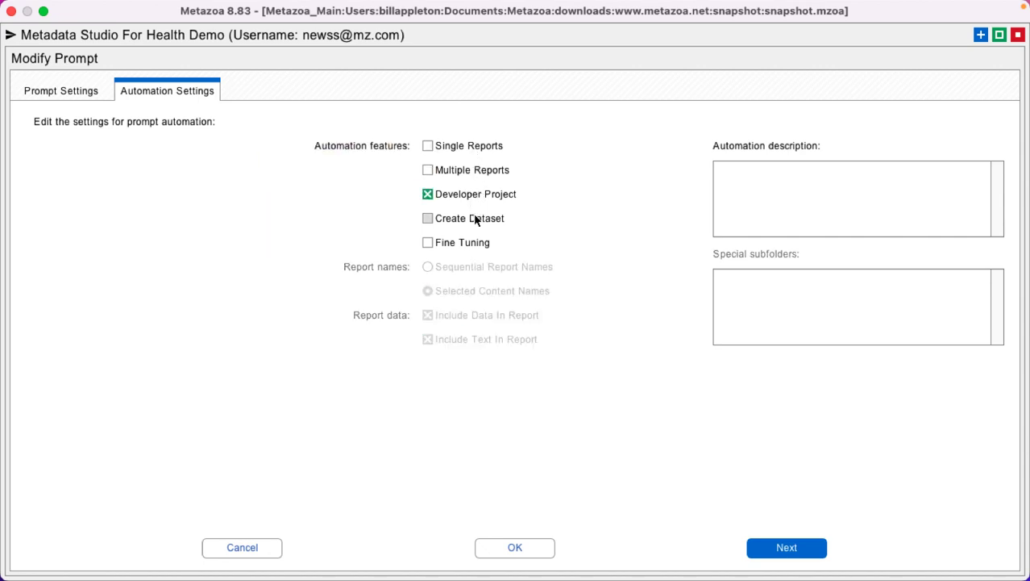
pyautogui.click(472, 219)
pyautogui.click(474, 195)
pyautogui.click(474, 219)
pyautogui.write('ouiyoiuy')
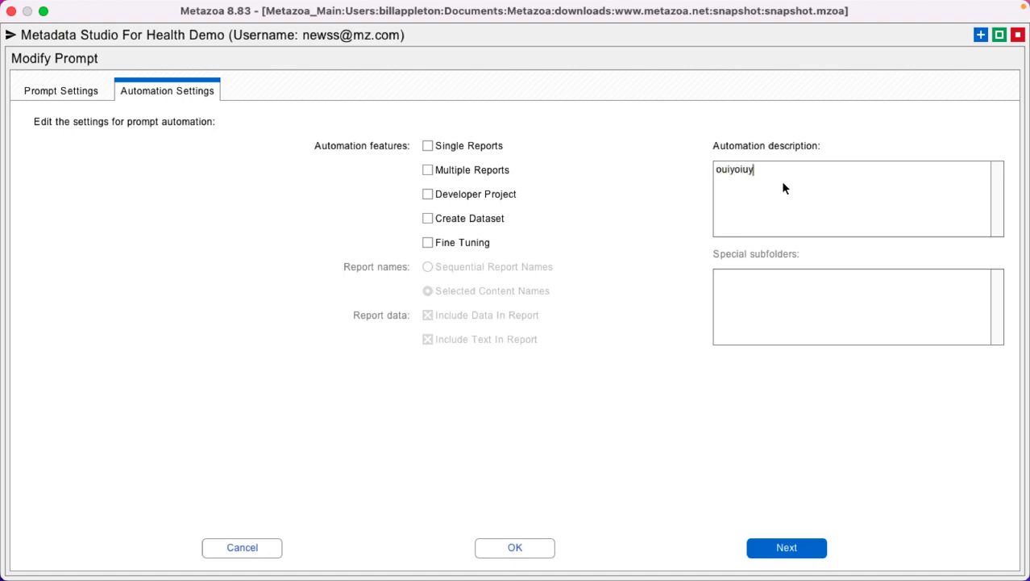
pyautogui.press('BackSpace')
pyautogui.press('BackSpace')
pyautogui.press('BackSpace')
pyautogui.press('BackSpace')
pyautogui.press('BackSpace')
pyautogui.press('BackSpace')
pyautogui.press('BackSpace')
pyautogui.press('BackSpace')
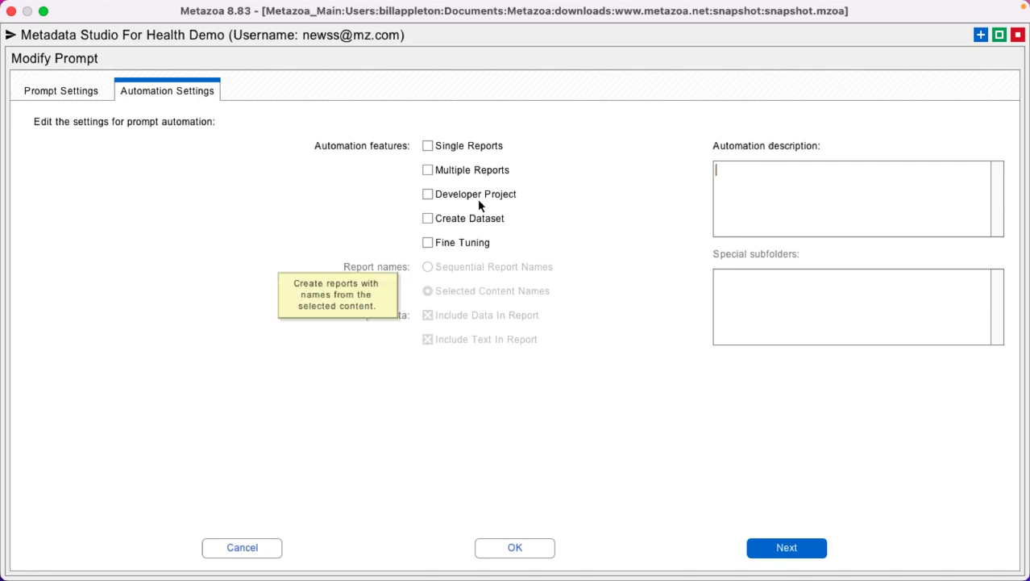
# Enable Multiple Reports, adding then deleting a 'special_word' entry so Special subfolders stays empty
pyautogui.click(474, 170)
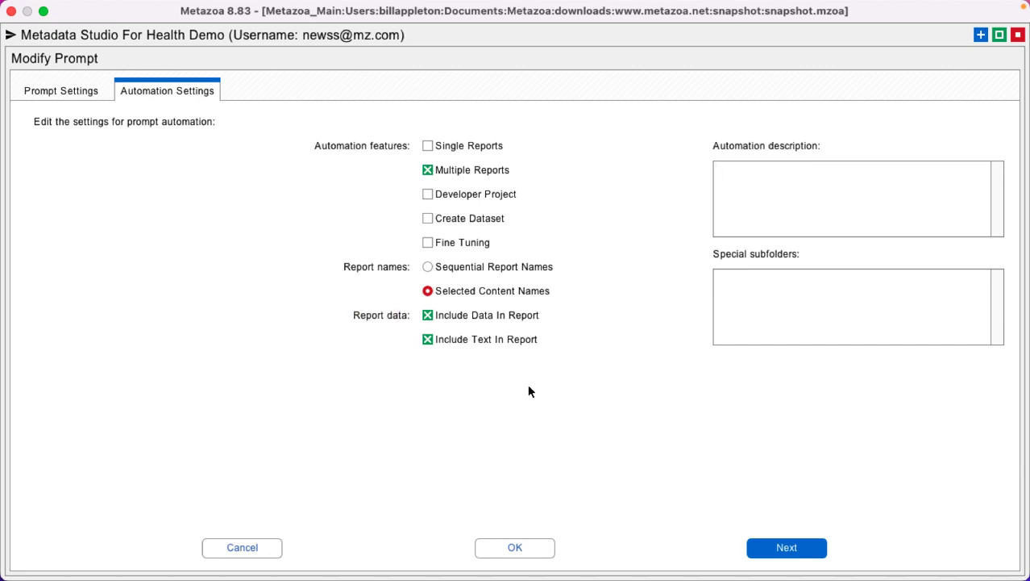
pyautogui.click(801, 296)
pyautogui.write('special_word')
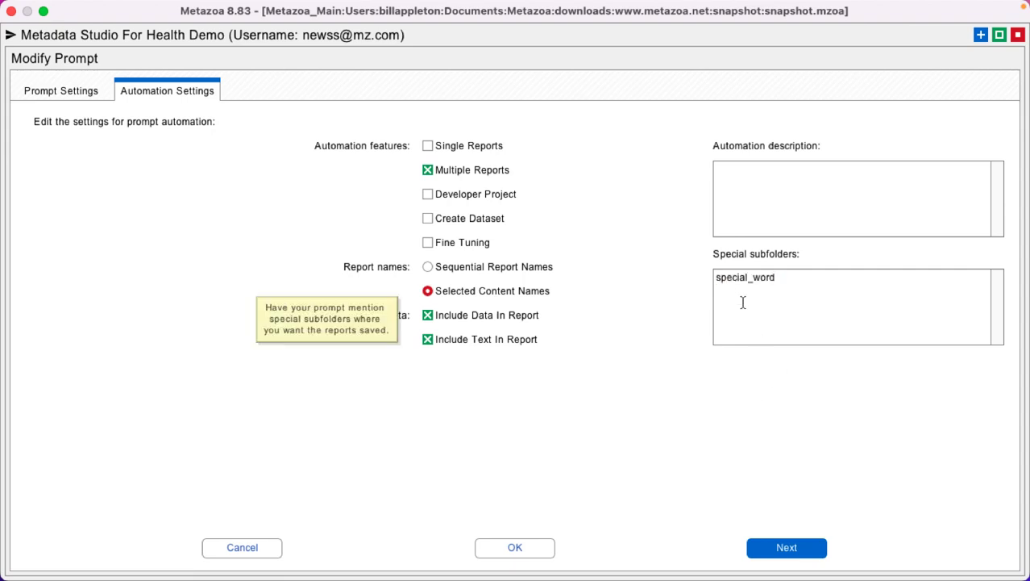
pyautogui.moveTo(780, 276); pyautogui.dragTo(674, 272)
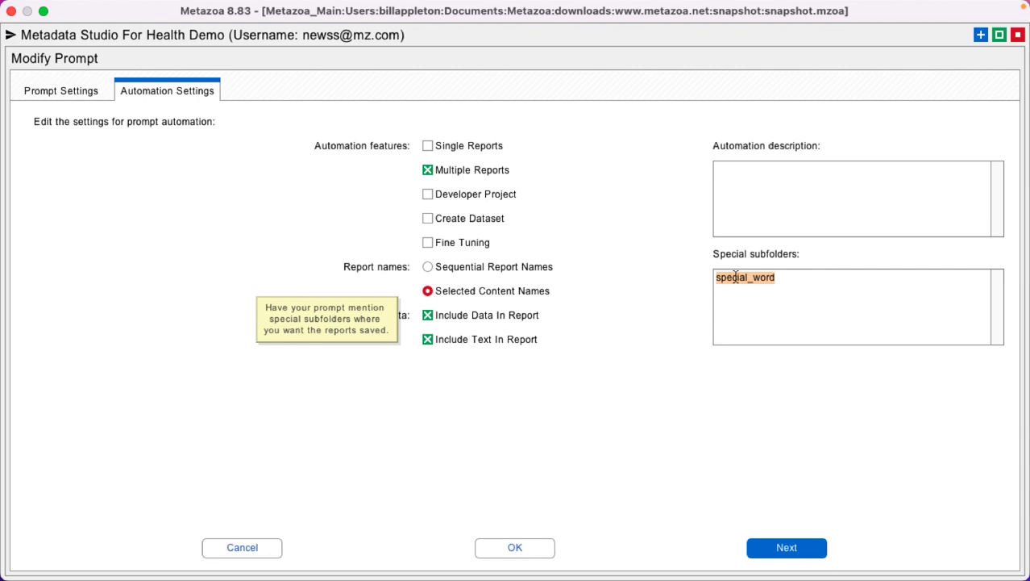
pyautogui.press('BackSpace')
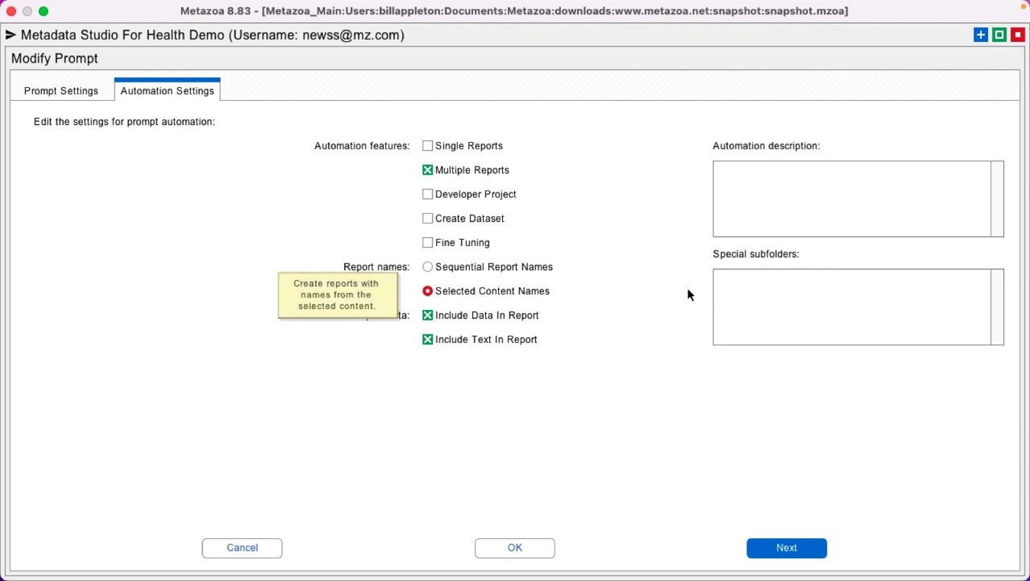